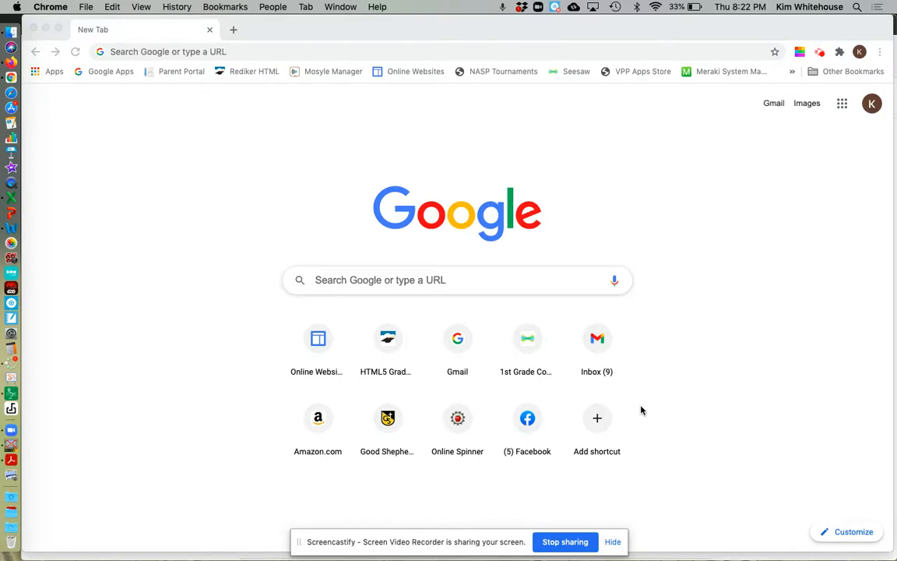
Switch to Word and create a new document from the Sale Flyer template in the Flyers category of the document gallery.
{"action": "left_click", "coordinate": [45, 28]}
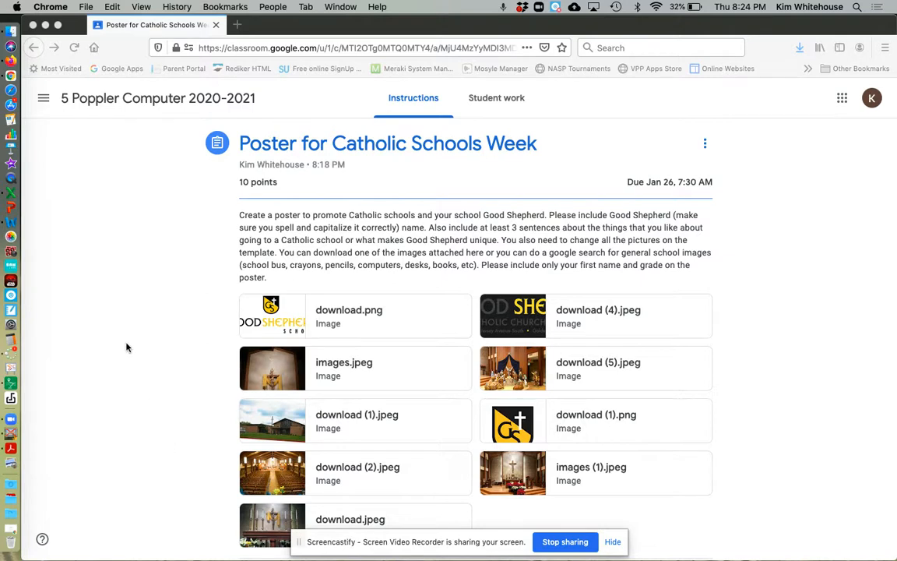
{"action": "left_click", "coordinate": [11, 225]}
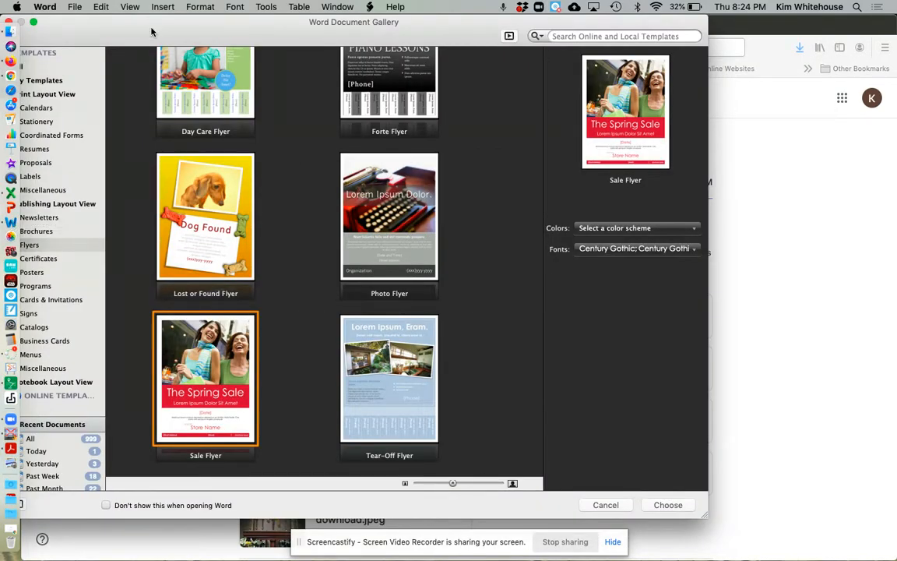
{"action": "left_click_drag", "start_coordinate": [264, 31], "coordinate": [353, 8]}
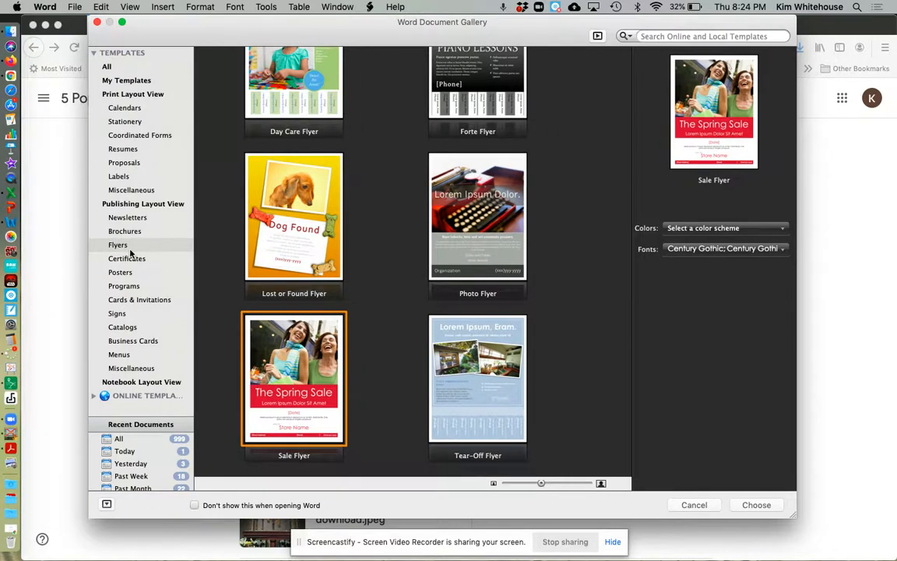
{"action": "scroll", "coordinate": [399, 185], "scroll_direction": "up", "scroll_amount": 1}
{"action": "scroll", "coordinate": [398, 185], "scroll_direction": "up", "scroll_amount": 4}
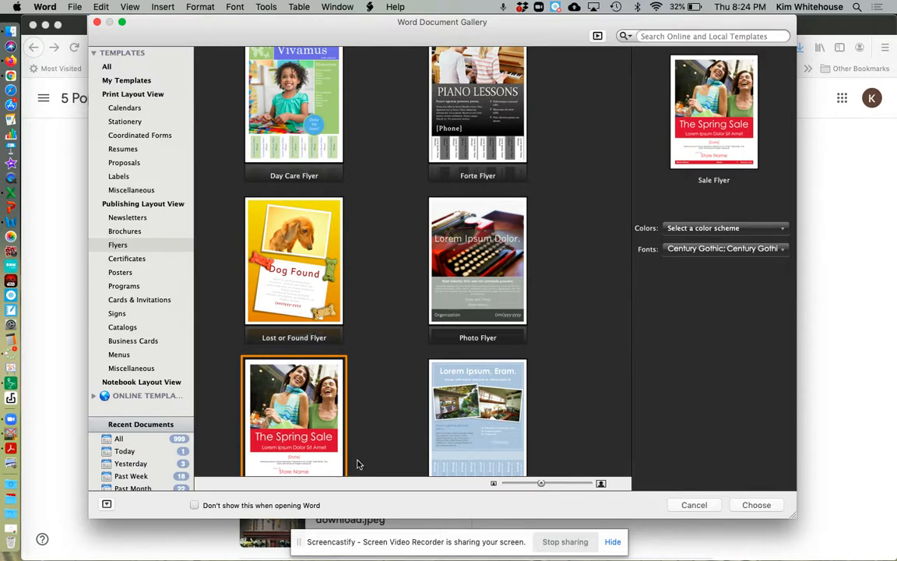
{"action": "scroll", "coordinate": [533, 430], "scroll_direction": "down", "scroll_amount": 3}
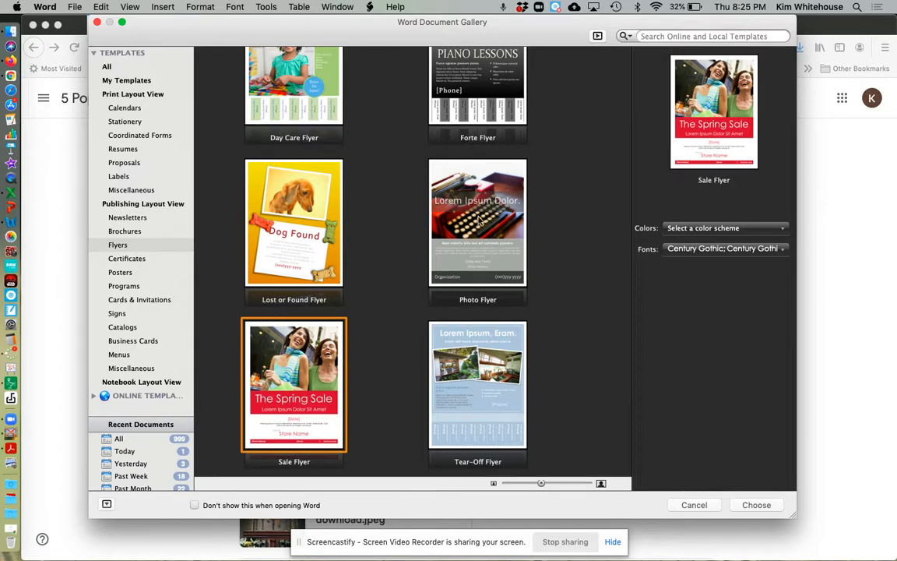
{"action": "left_click", "coordinate": [756, 504]}
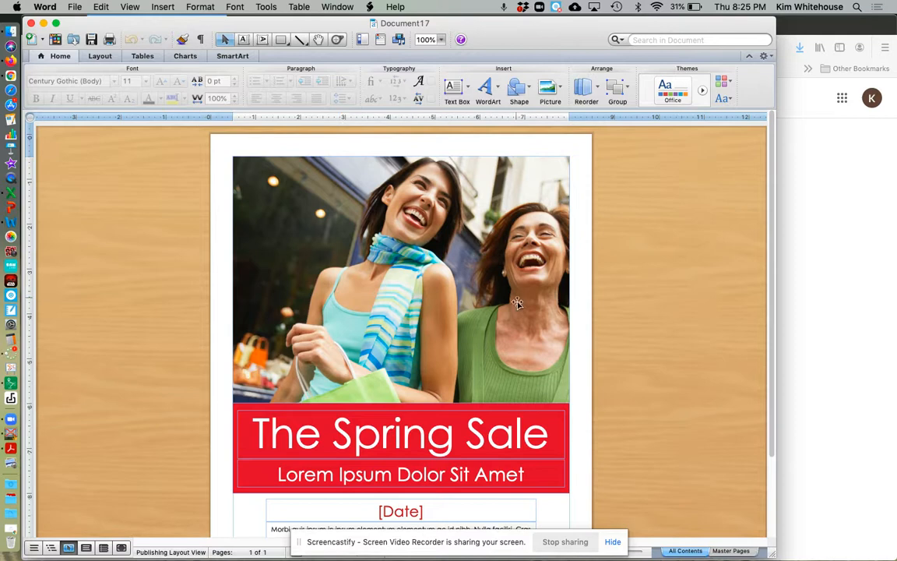
Replace the flyer's main title "The Spring Sale" with "Good Shepherd" at font size 48.
{"action": "scroll", "coordinate": [518, 306], "scroll_direction": "down", "scroll_amount": 5}
{"action": "left_click", "coordinate": [474, 340]}
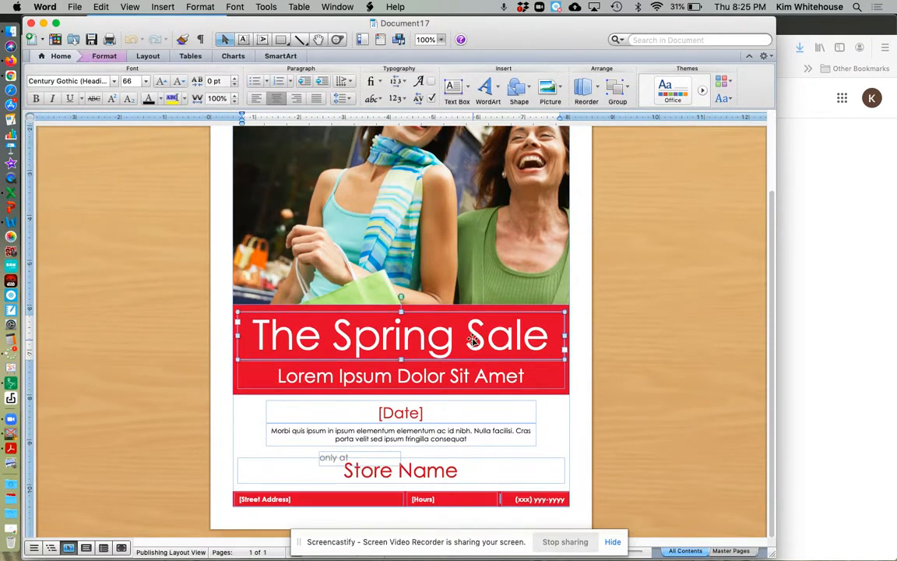
{"action": "type", "text": "Good"}
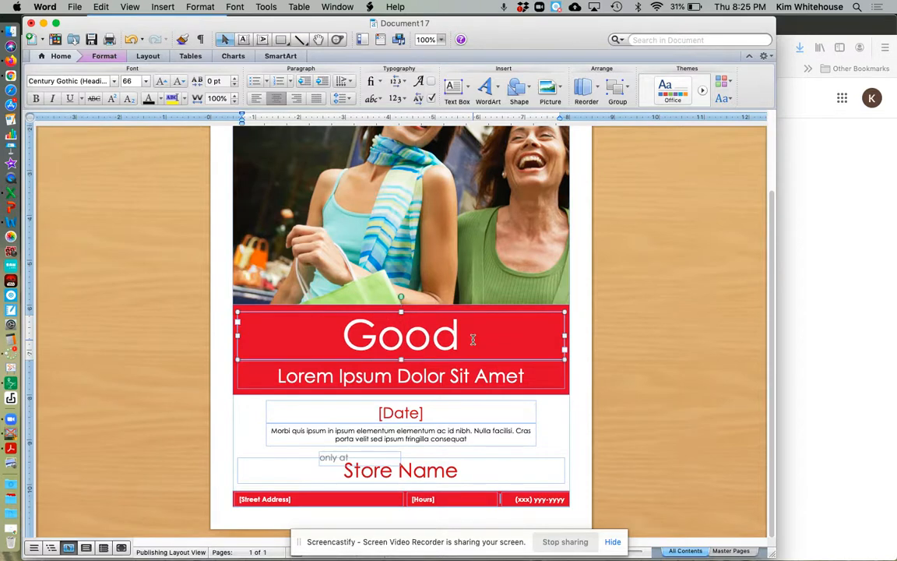
{"action": "type", "text": " Sheph"}
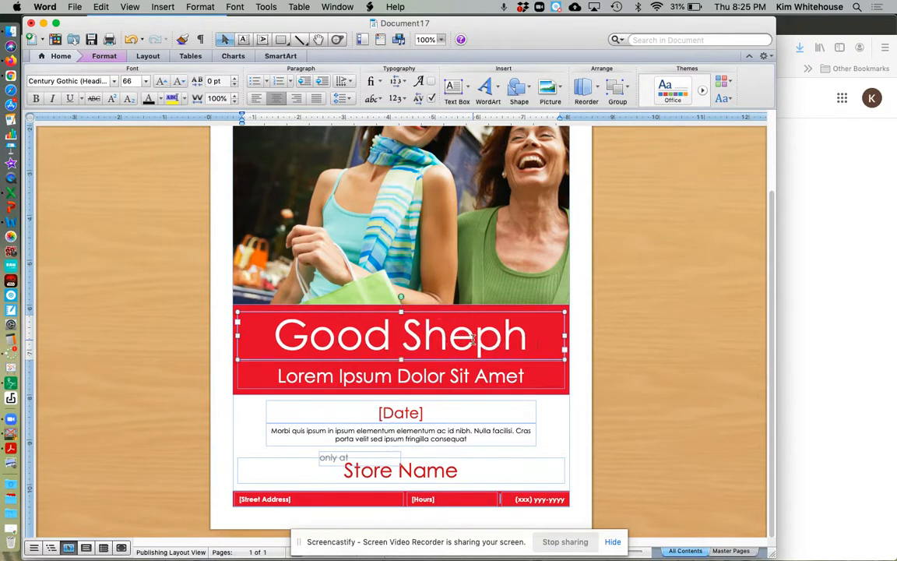
{"action": "triple_click", "coordinate": [266, 334]}
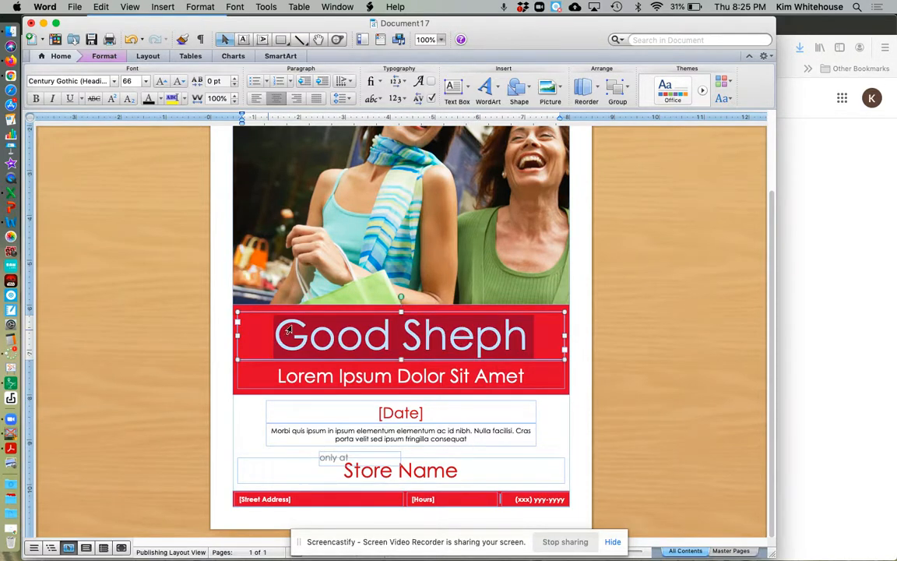
{"action": "left_click", "coordinate": [145, 81]}
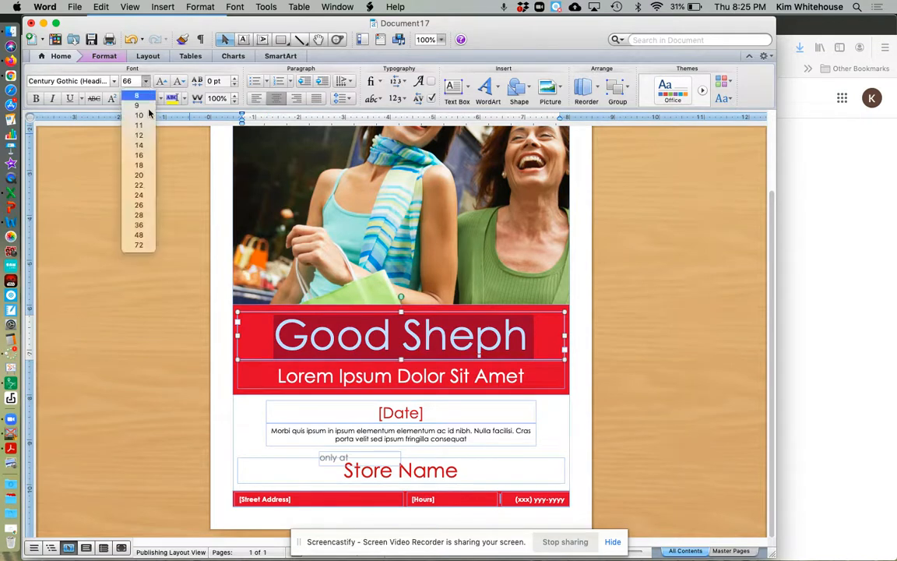
{"action": "left_click", "coordinate": [139, 234]}
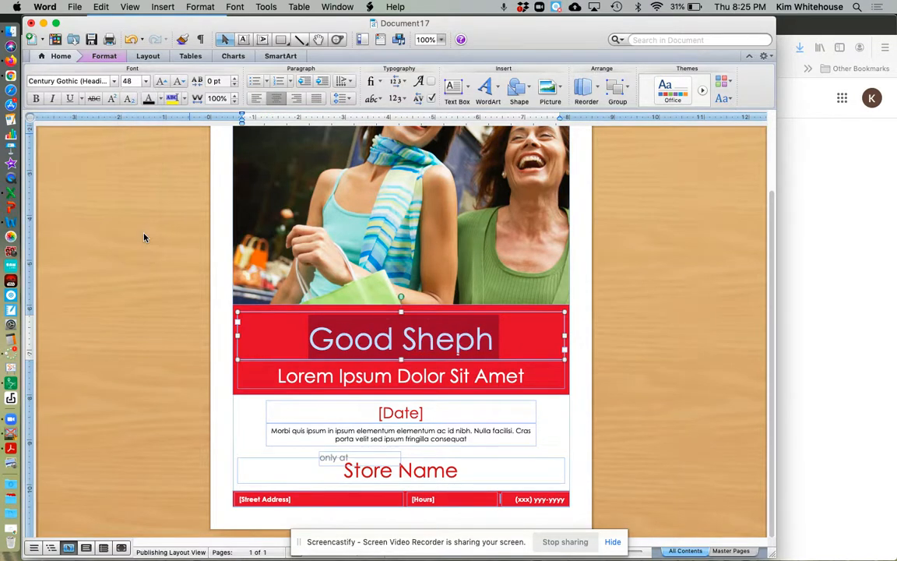
{"action": "left_click", "coordinate": [504, 338]}
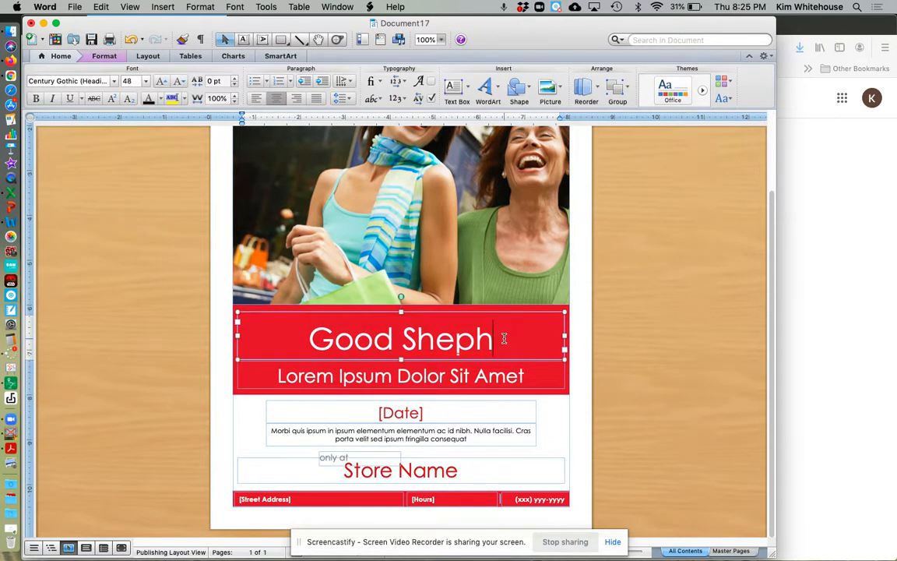
{"action": "type", "text": "erd"}
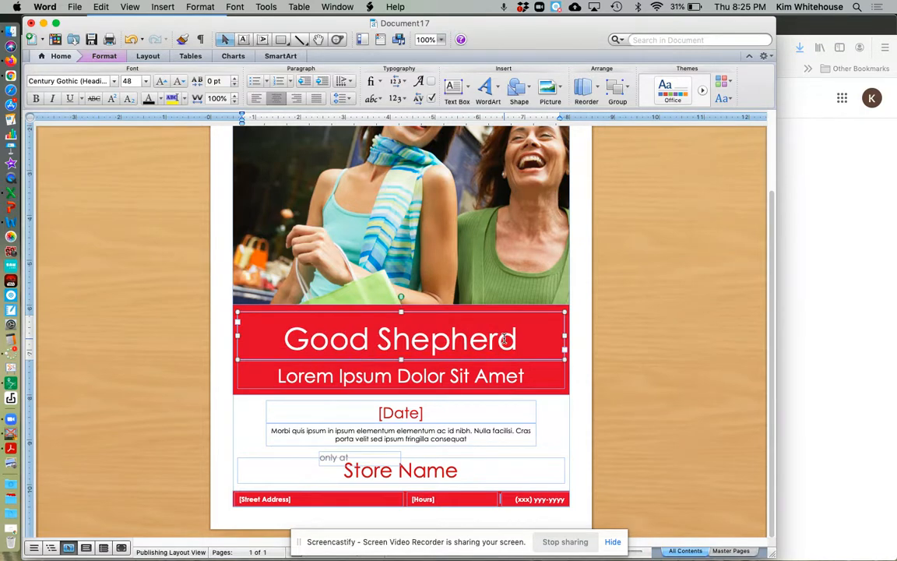
Replace the subtitle under the title with "School" and select the date text box below it.
{"action": "left_click", "coordinate": [473, 371]}
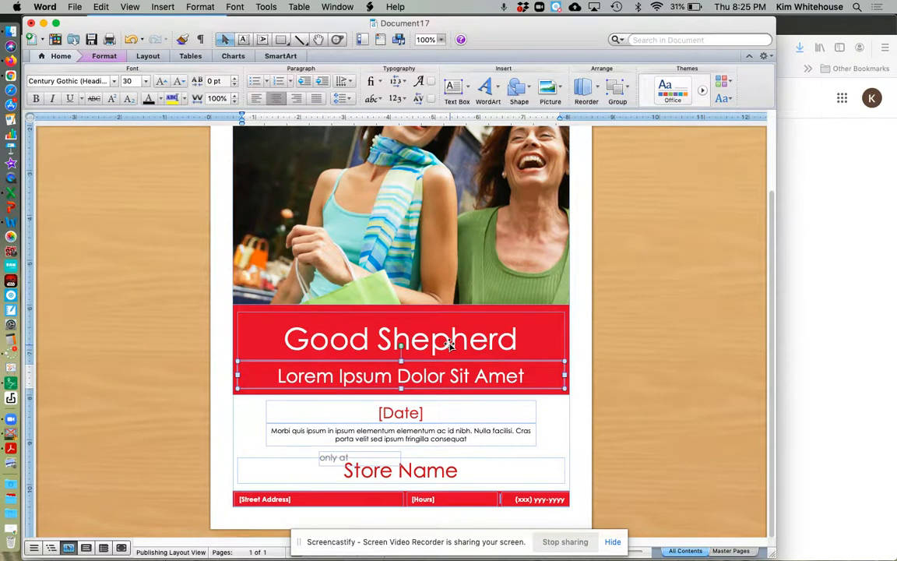
{"action": "type", "text": "School"}
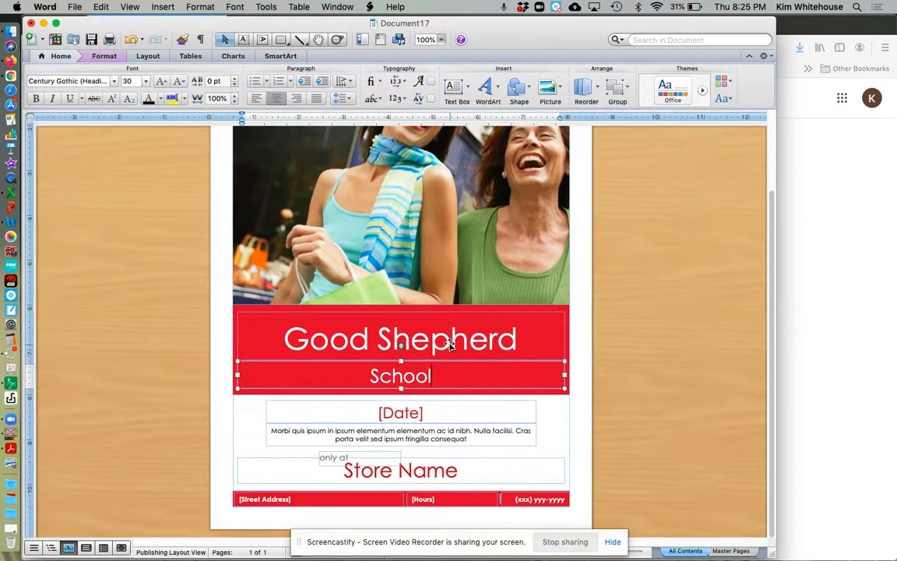
{"action": "left_click", "coordinate": [440, 414]}
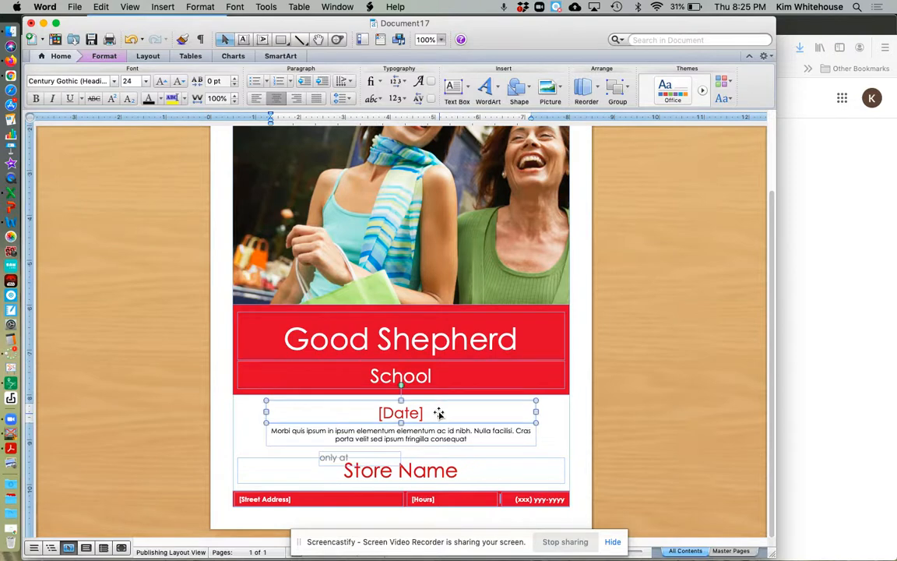
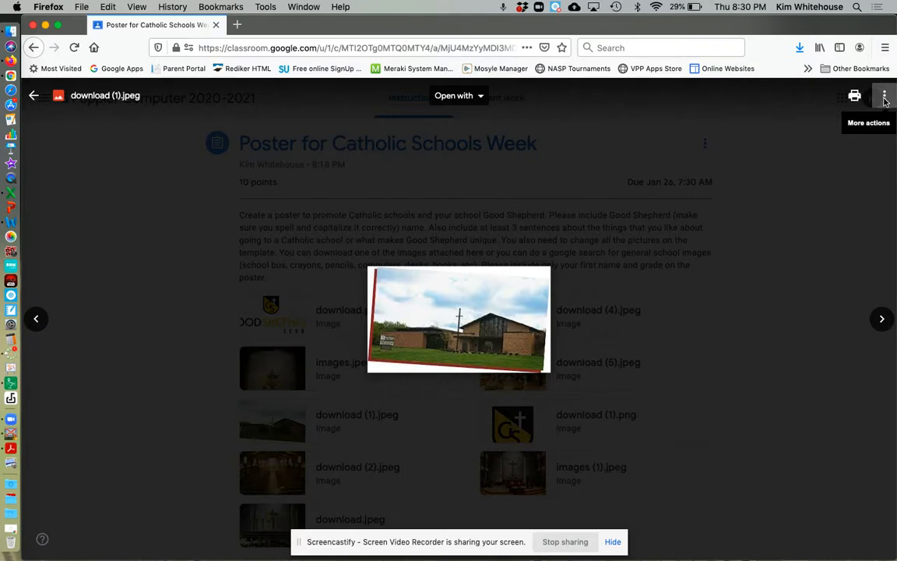
Open the school building image download (1).jpeg in its own window and download it.
{"action": "left_click", "coordinate": [885, 100]}
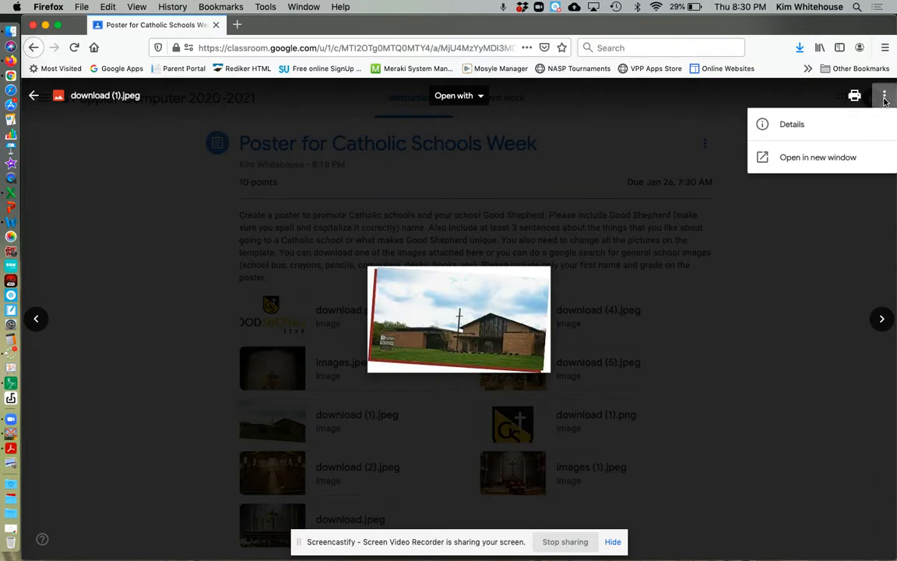
{"action": "left_click", "coordinate": [837, 158]}
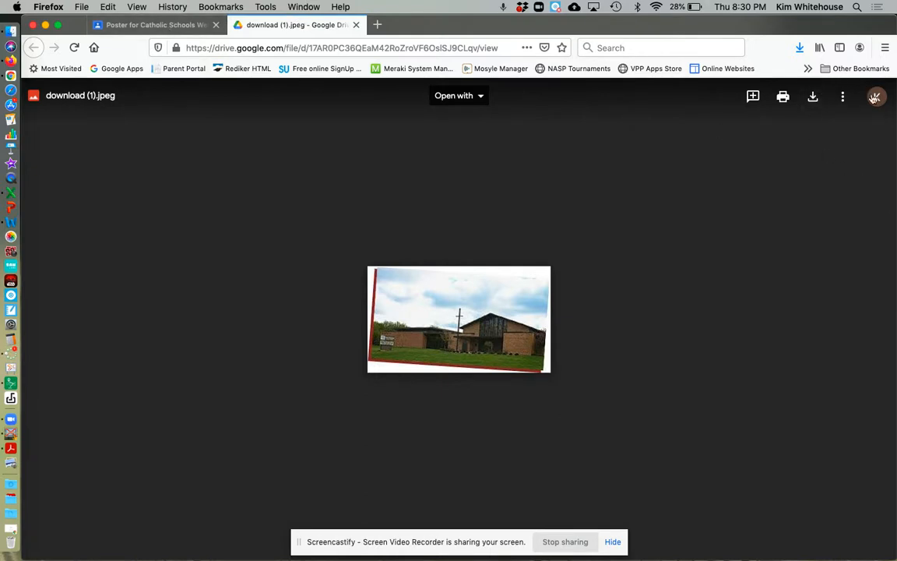
{"action": "left_click", "coordinate": [813, 97]}
Uncover the desktop behind the browser, download the building image again and place download (1)(1).jpeg on the desktop.
{"action": "left_click_drag", "start_coordinate": [22, 500], "coordinate": [113, 477]}
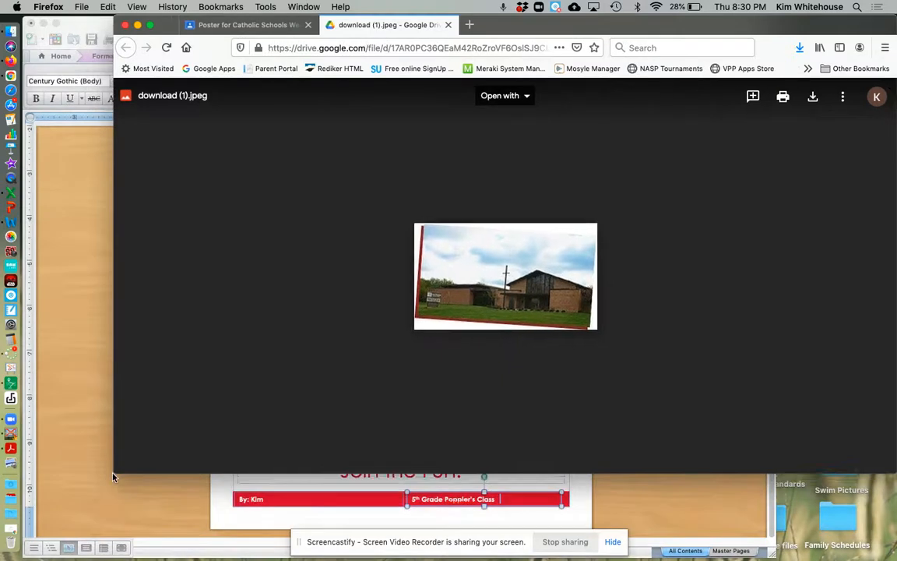
{"action": "left_click", "coordinate": [46, 22]}
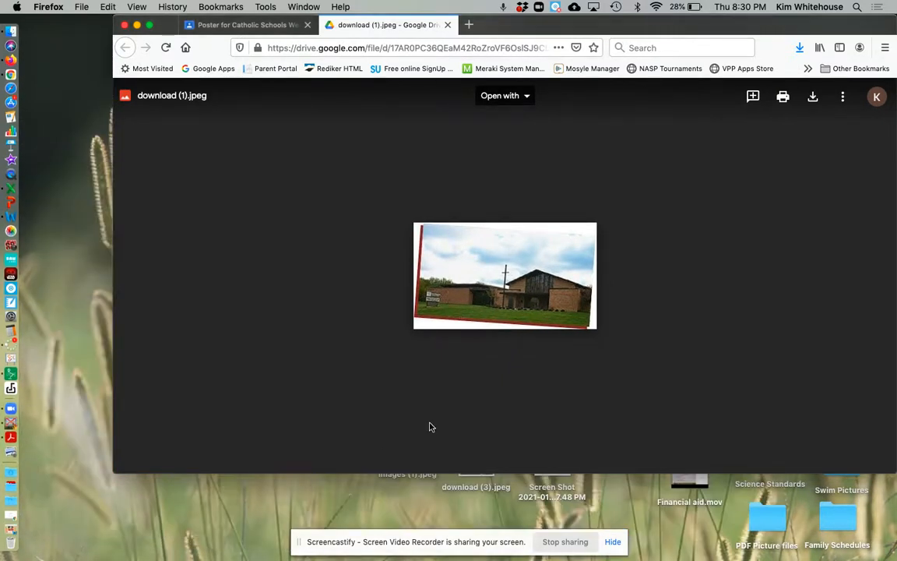
{"action": "left_click", "coordinate": [813, 97]}
{"action": "left_click", "coordinate": [801, 49]}
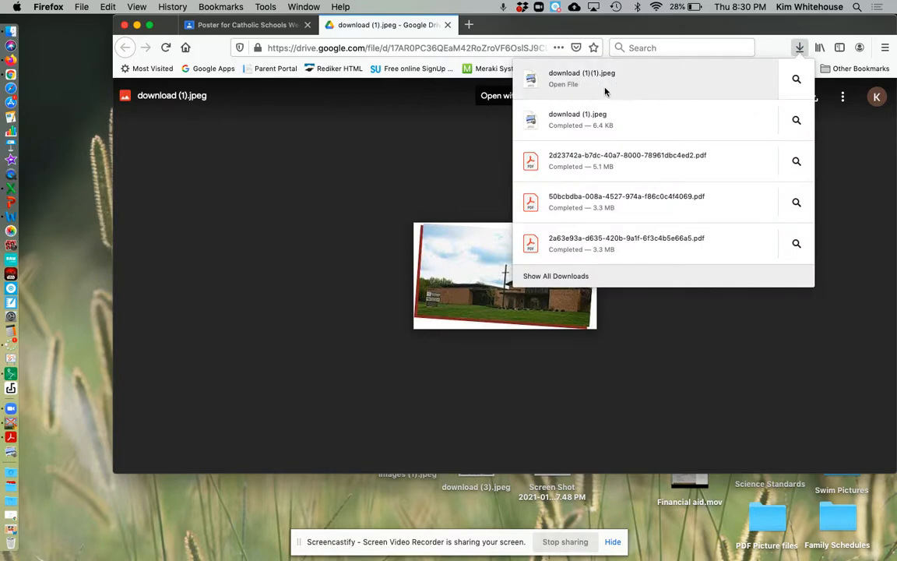
{"action": "left_click_drag", "start_coordinate": [602, 84], "coordinate": [75, 215]}
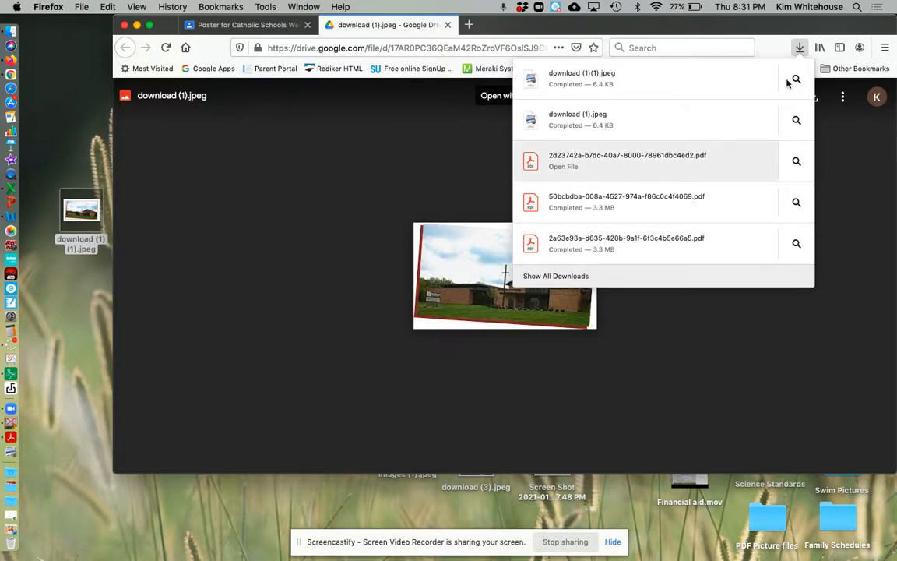
{"action": "left_click", "coordinate": [686, 31]}
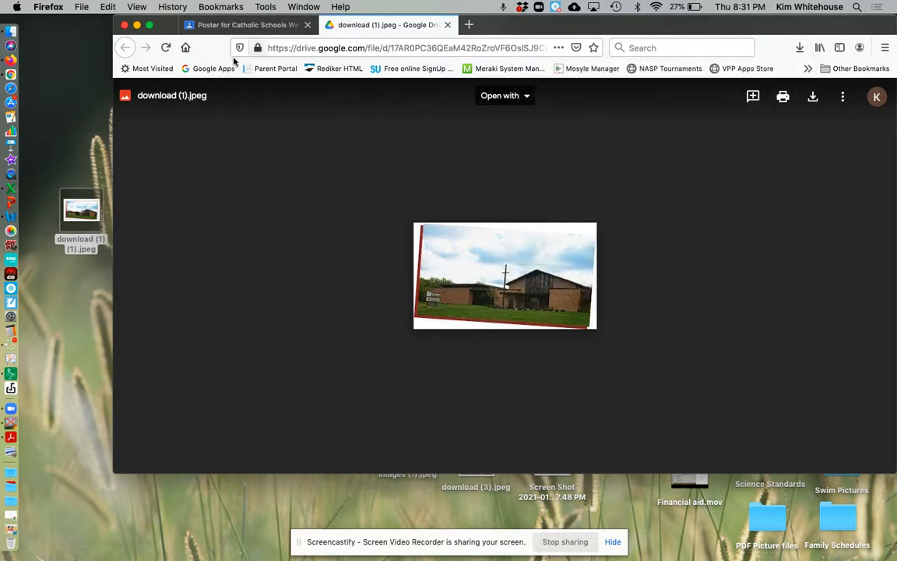
Switch back to the Document17 flyer in Word and move its window aside so the desktop image stays uncovered.
{"action": "left_click", "coordinate": [137, 26]}
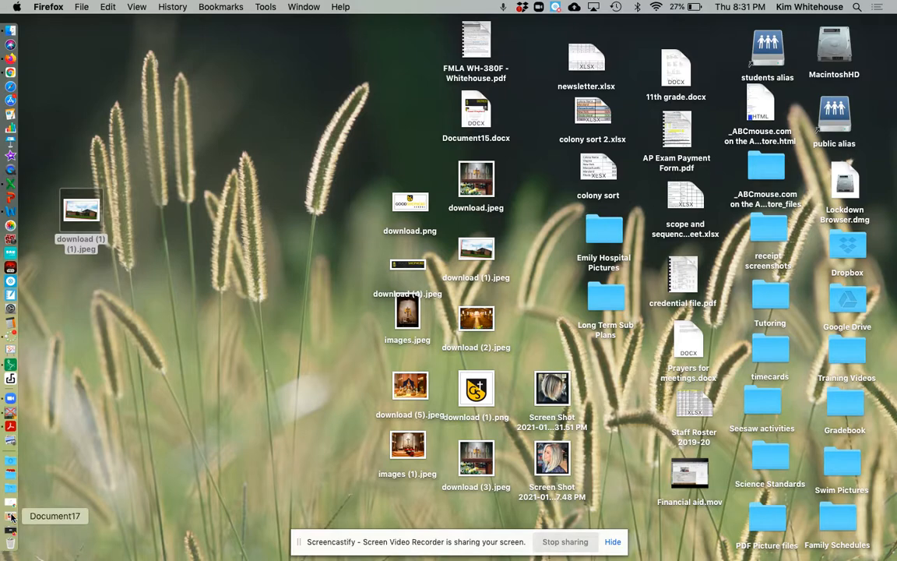
{"action": "left_click", "coordinate": [11, 516]}
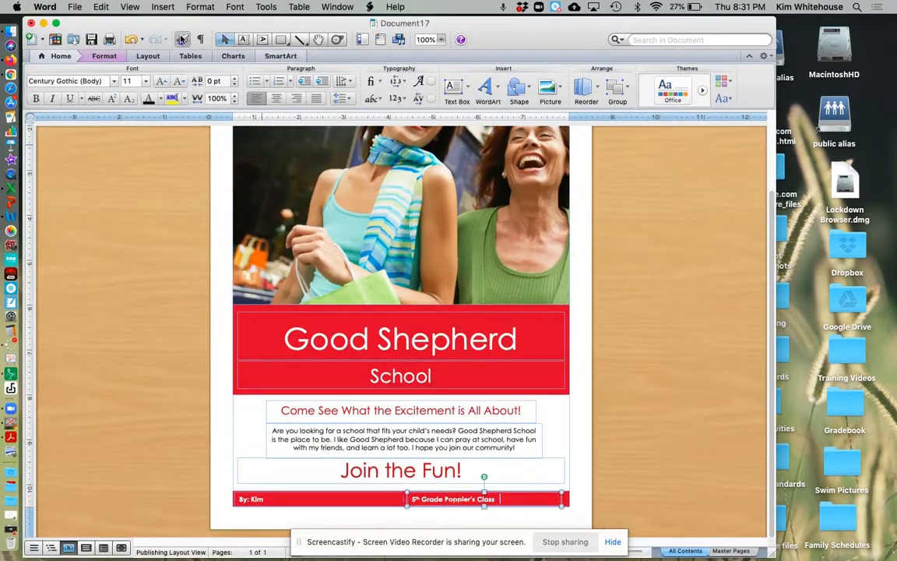
{"action": "left_click_drag", "start_coordinate": [231, 24], "coordinate": [402, 21]}
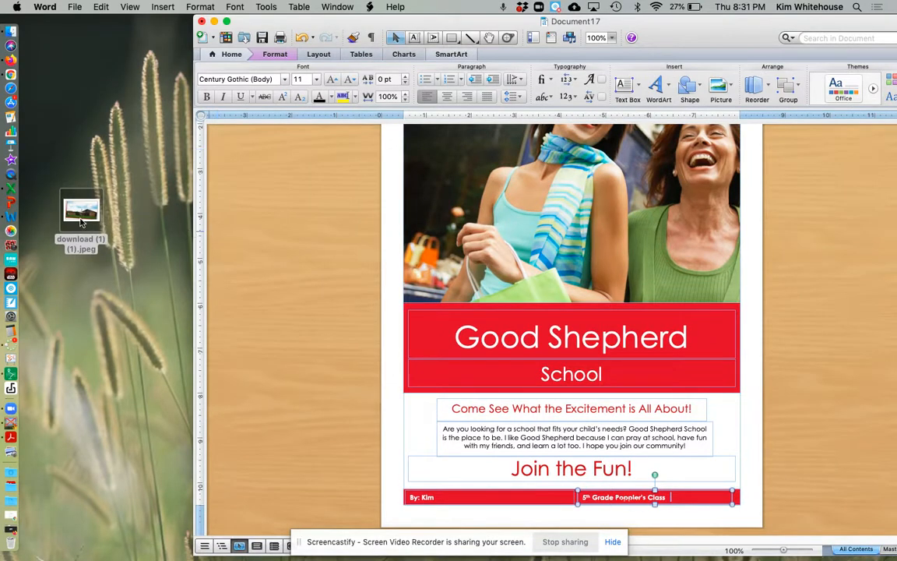
Replace the flyer's large photo of the two women with download (1)(1).jpeg from the Desktop.
{"action": "right_click", "coordinate": [580, 317]}
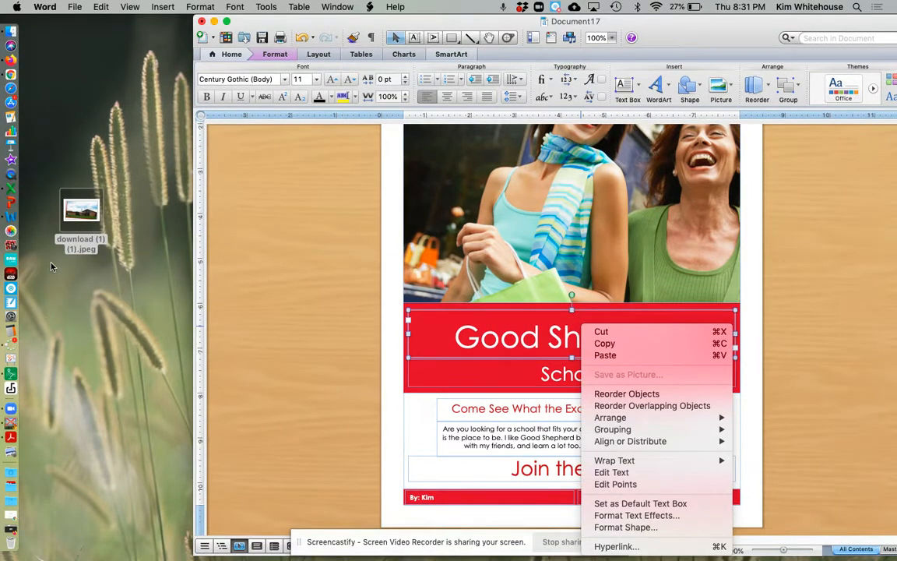
{"action": "left_click", "coordinate": [545, 280]}
{"action": "left_click", "coordinate": [472, 215]}
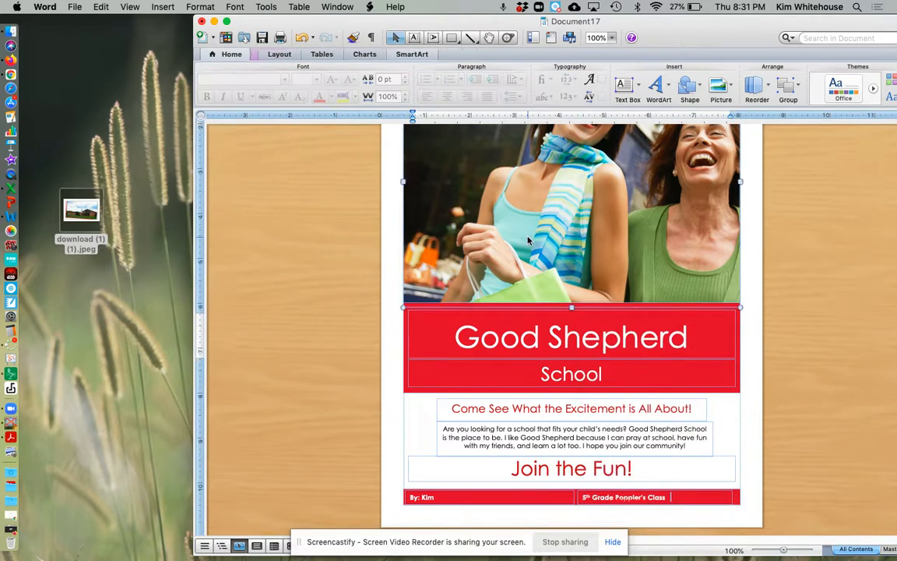
{"action": "right_click", "coordinate": [527, 237]}
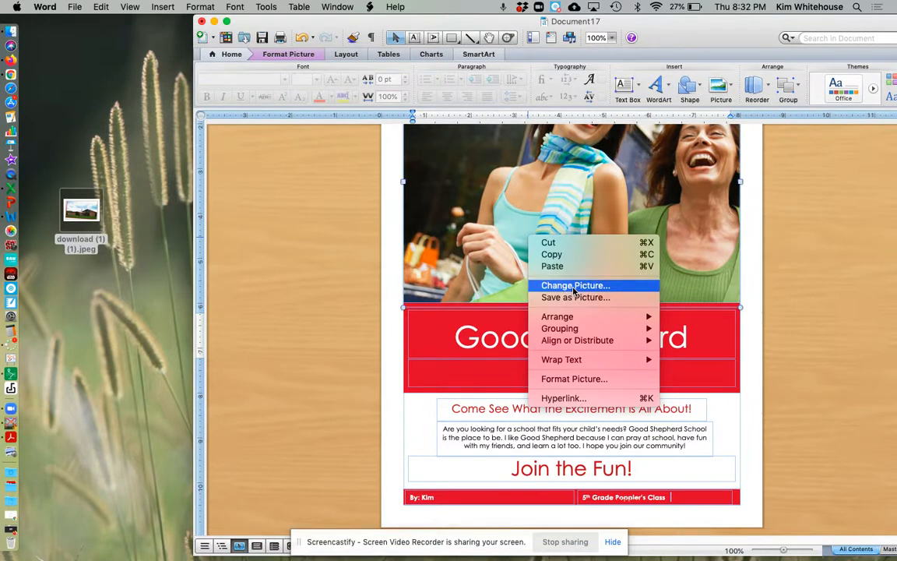
{"action": "left_click", "coordinate": [574, 291]}
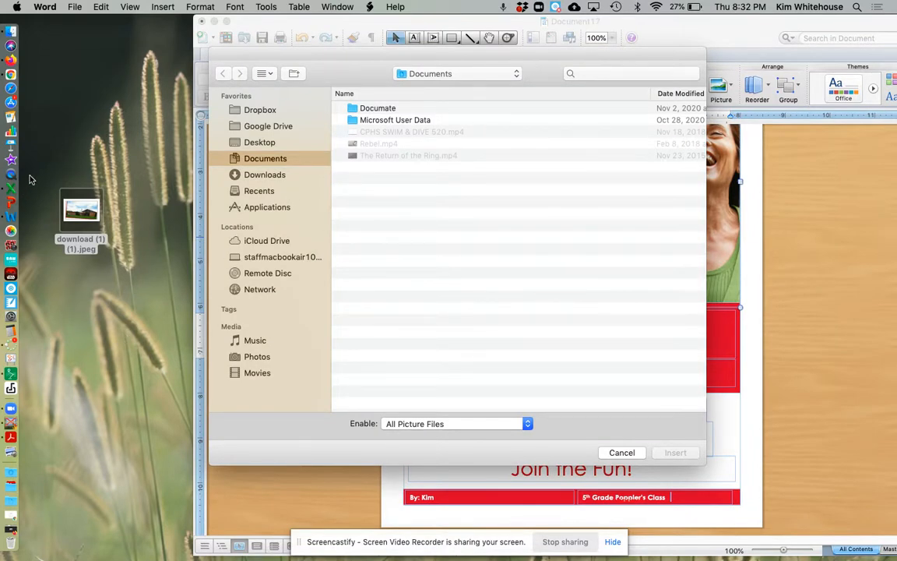
{"action": "left_click", "coordinate": [261, 143]}
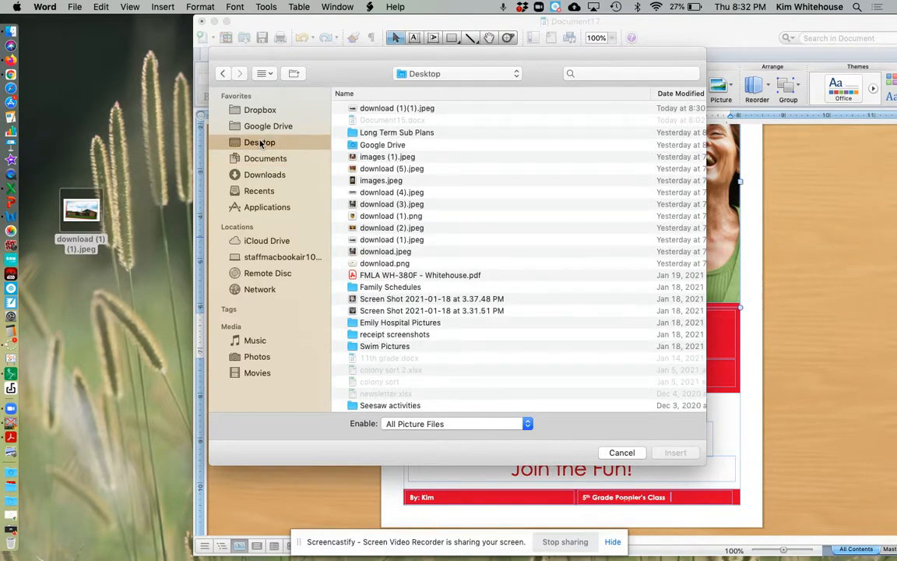
{"action": "left_click", "coordinate": [427, 109]}
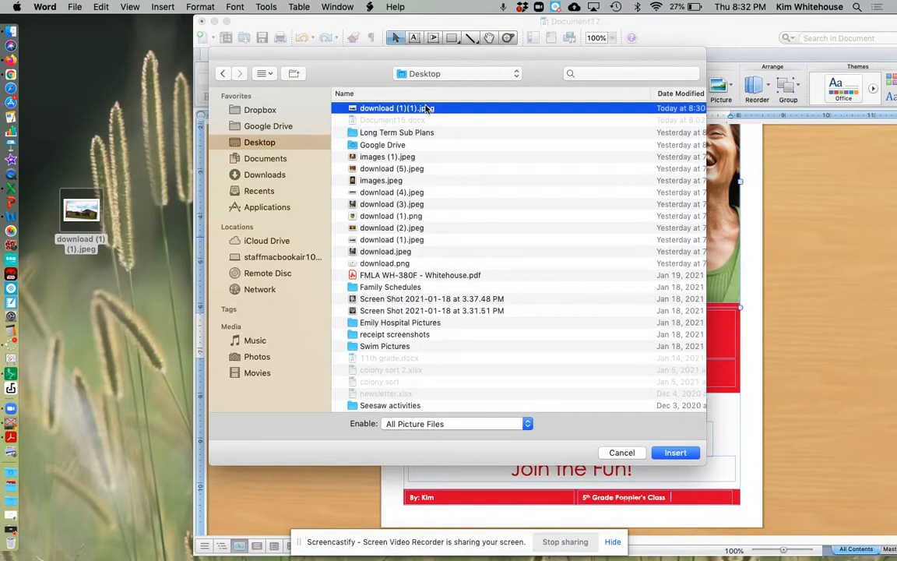
{"action": "left_click", "coordinate": [673, 452]}
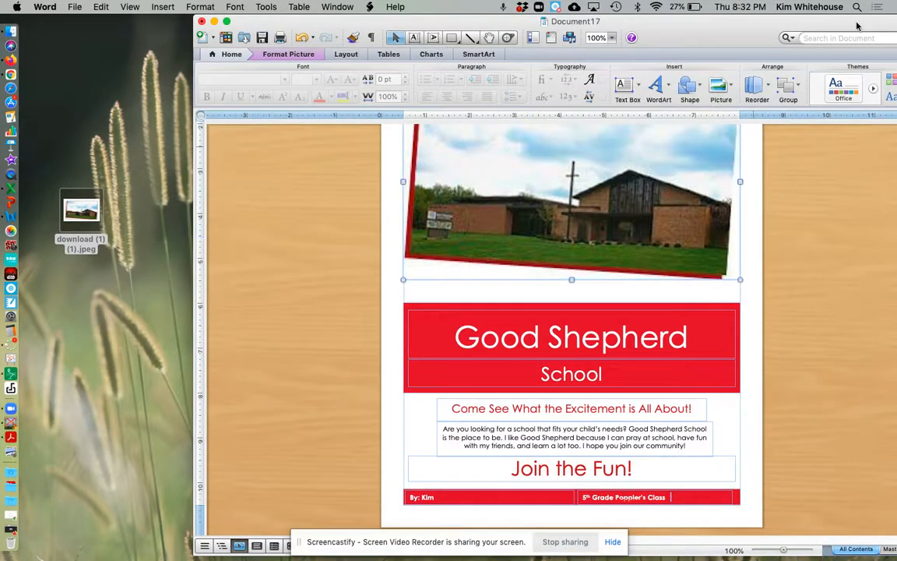
Move the Document17 window back over the desktop, enlarge it to fill the screen and review the finished flyer.
{"action": "left_click_drag", "start_coordinate": [731, 31], "coordinate": [570, 31]}
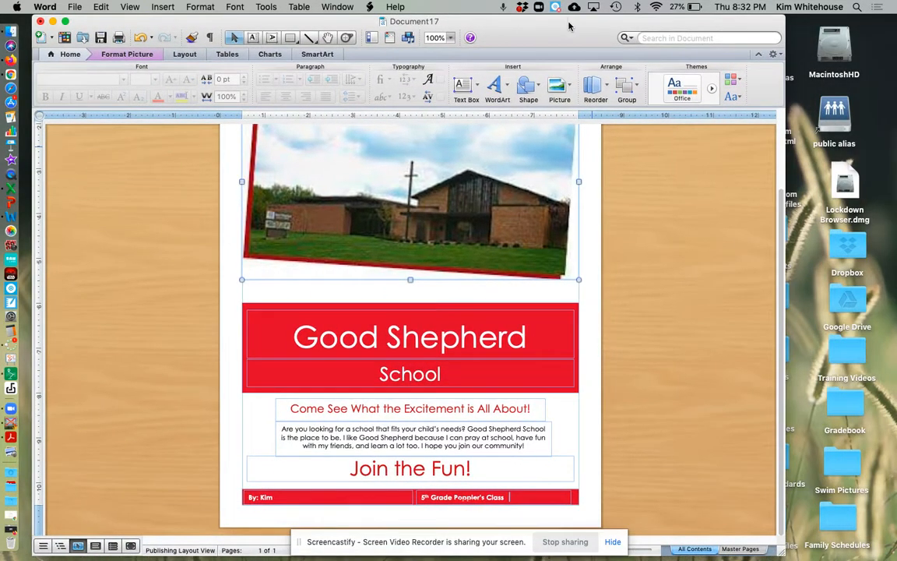
{"action": "left_click_drag", "start_coordinate": [781, 536], "coordinate": [894, 555]}
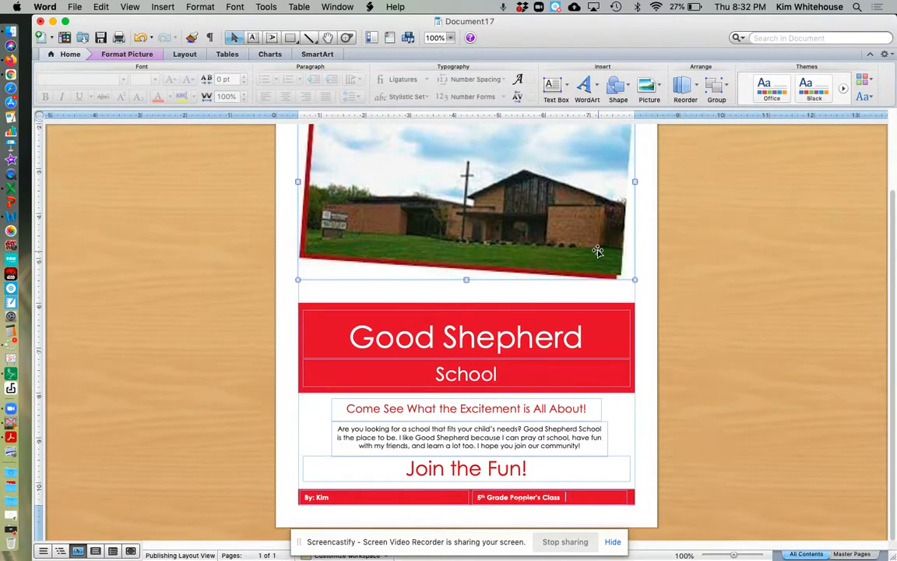
{"action": "scroll", "coordinate": [595, 250], "scroll_direction": "up", "scroll_amount": 5}
{"action": "scroll", "coordinate": [598, 251], "scroll_direction": "down", "scroll_amount": 4}
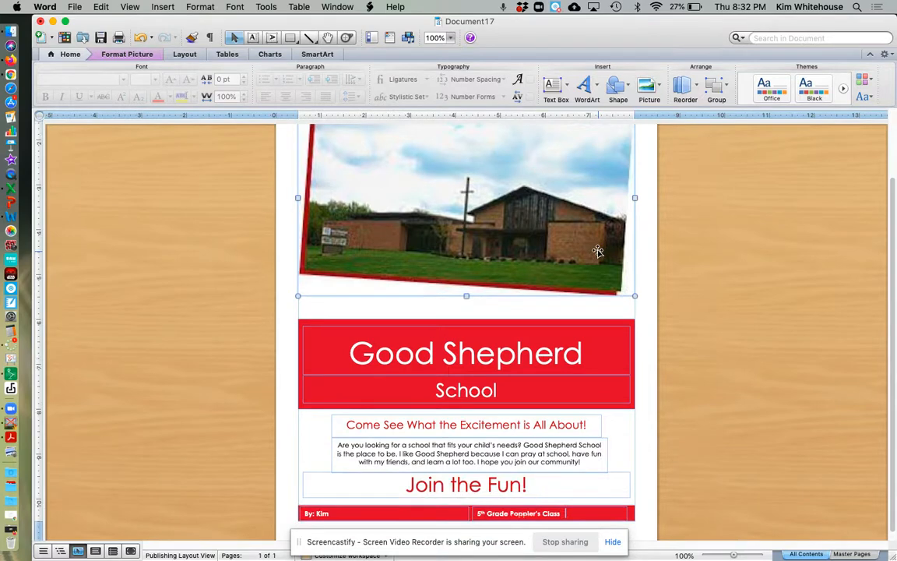
{"action": "scroll", "coordinate": [597, 251], "scroll_direction": "down", "scroll_amount": 1}
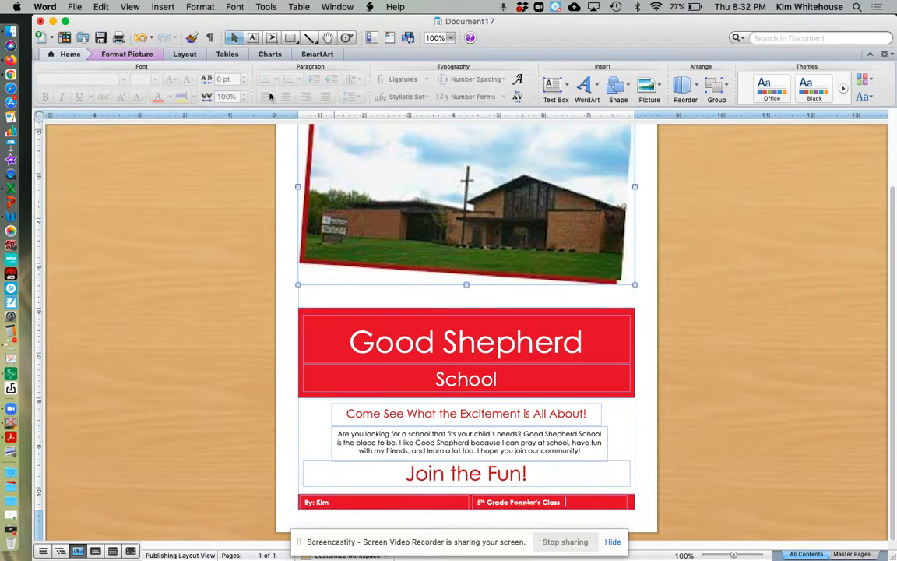
Browse the Flyers templates in the Word Document Gallery, preview the Lost or Found Flyer and close the gallery without choosing a template.
{"action": "left_click", "coordinate": [67, 9]}
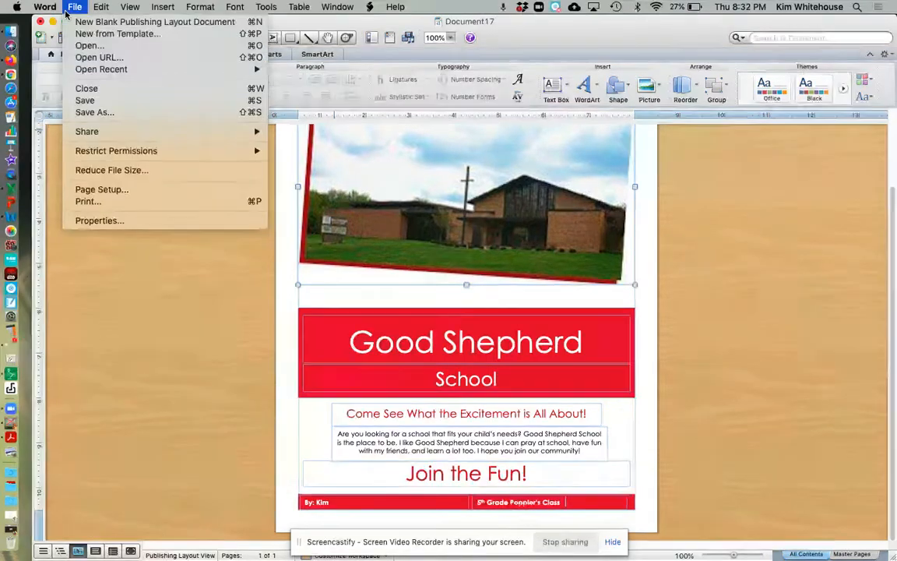
{"action": "left_click", "coordinate": [87, 35]}
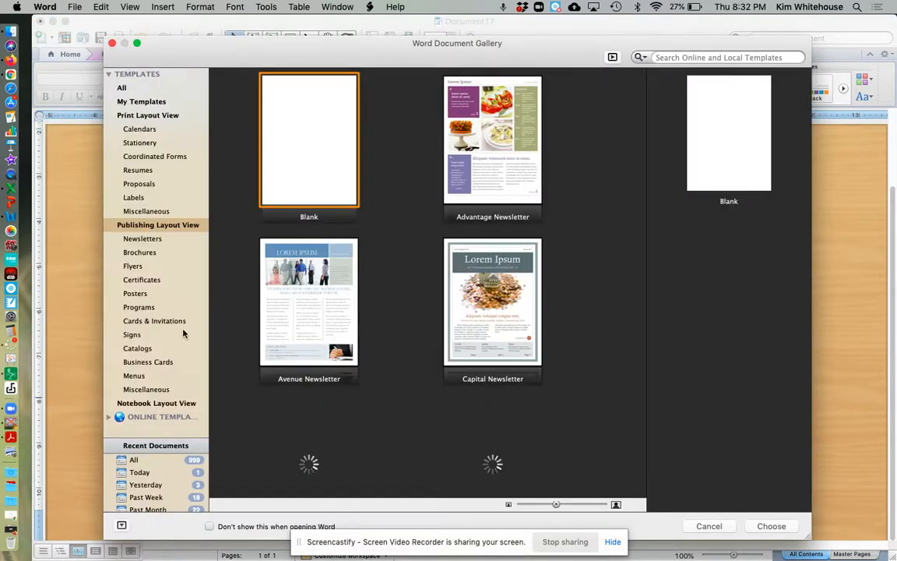
{"action": "left_click", "coordinate": [132, 268]}
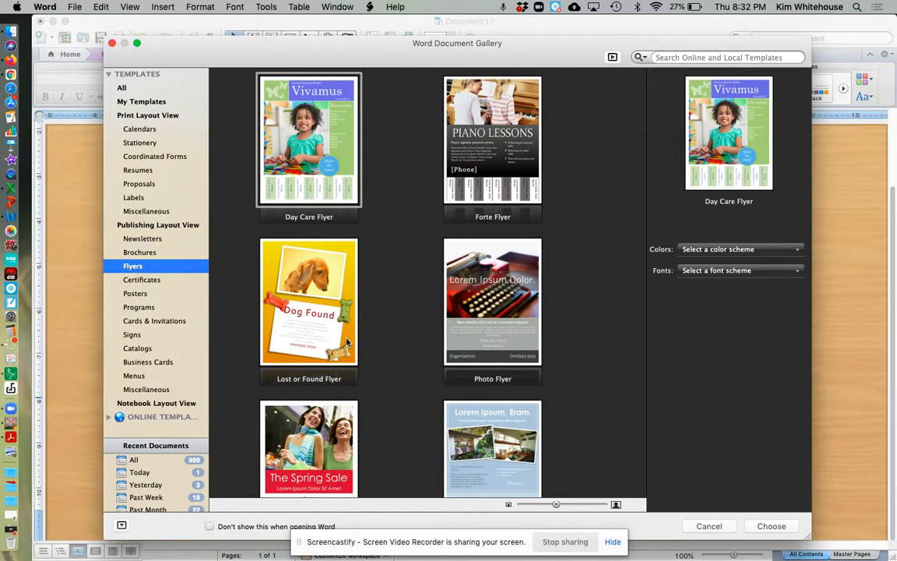
{"action": "left_click", "coordinate": [310, 288]}
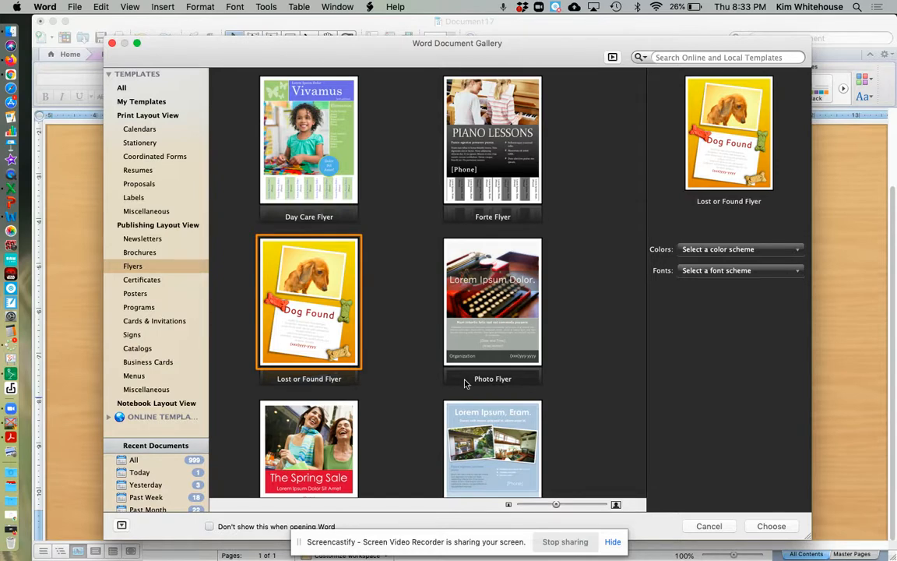
{"action": "left_click", "coordinate": [112, 47]}
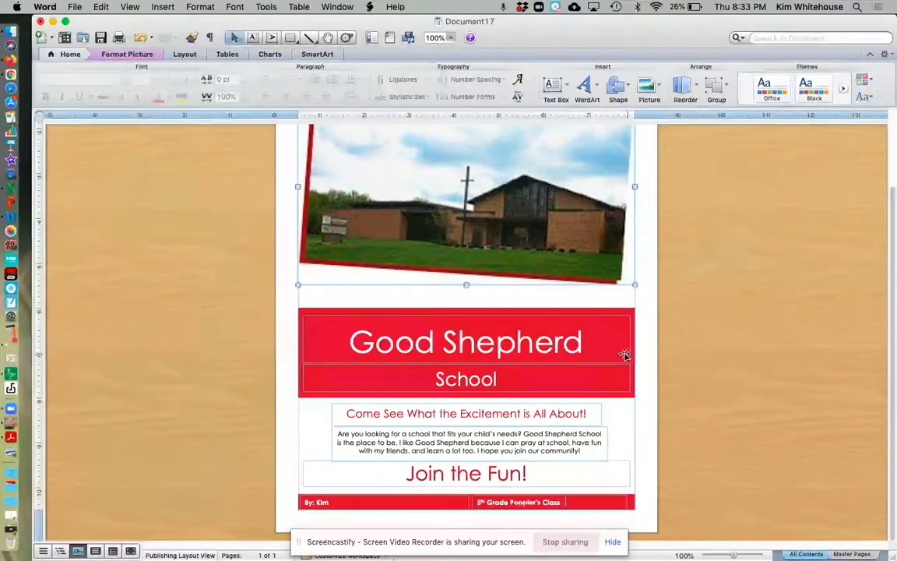